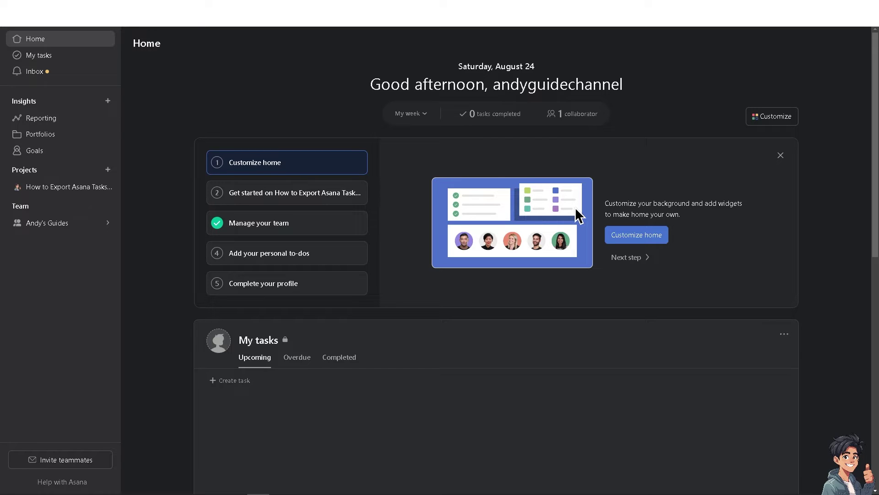
Open the How to Export Asana Tasks to Google Sheets project and read the thumbnail task's description
left_click(67, 191)
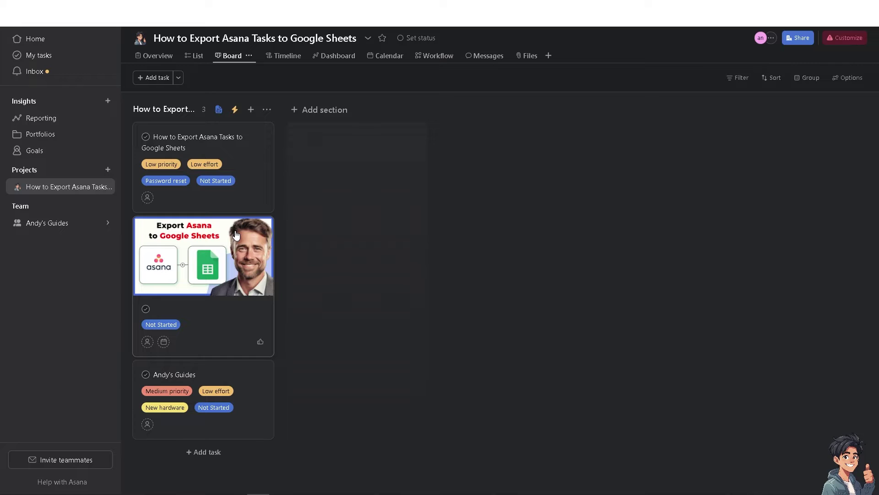
left_click(247, 243)
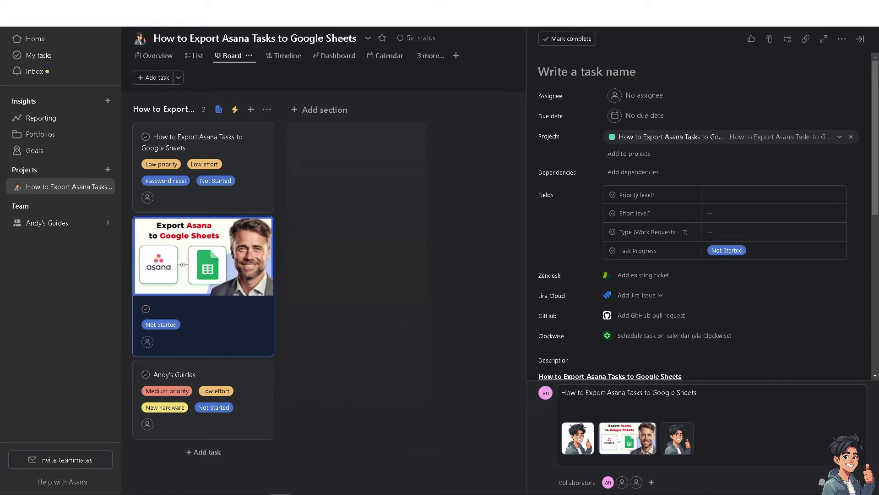
scroll(744, 262, "down", 2)
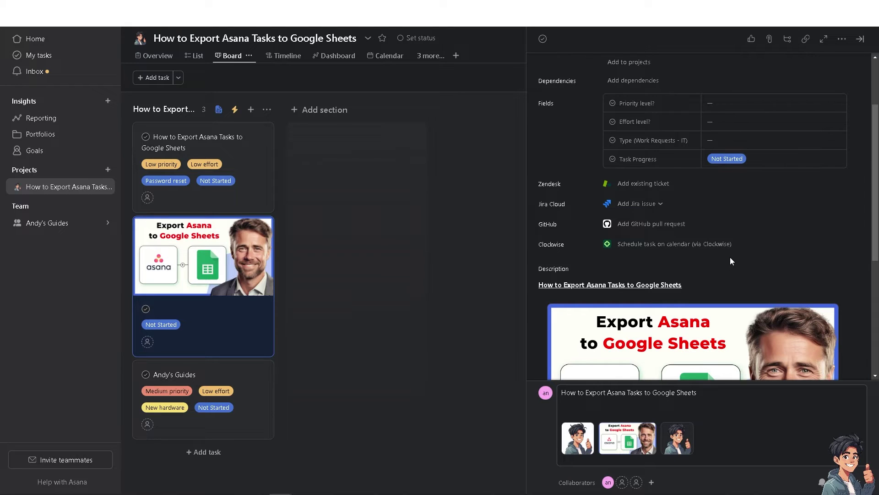
scroll(731, 261, "down", 5)
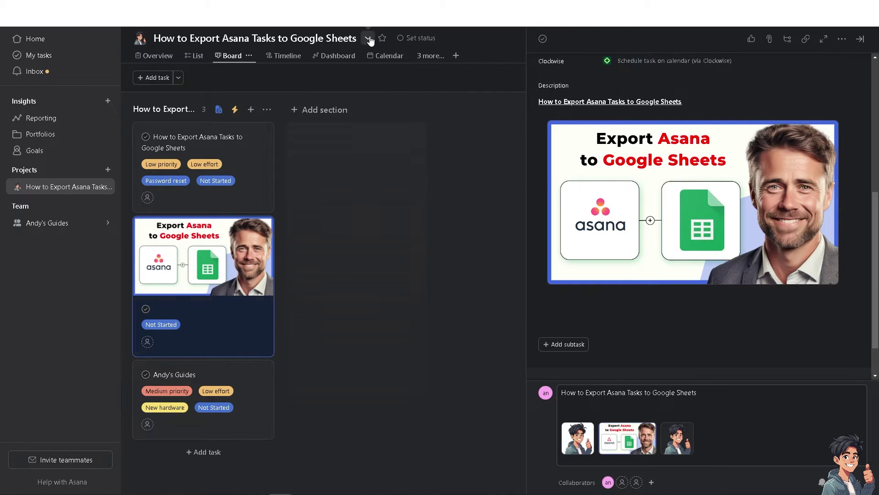
Open the project's Sync tasks to Google Sheets dialog from the title menu's Export/Print options
left_click(369, 40)
mouse_move(389, 228)
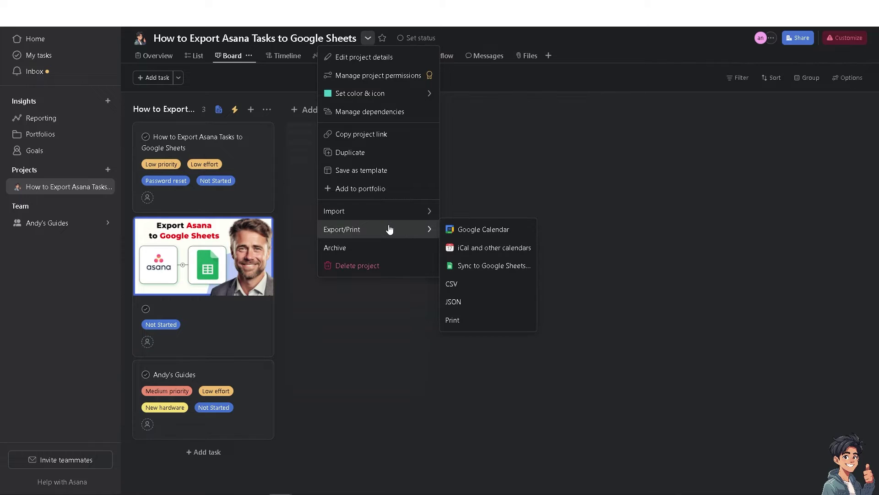
left_click(476, 268)
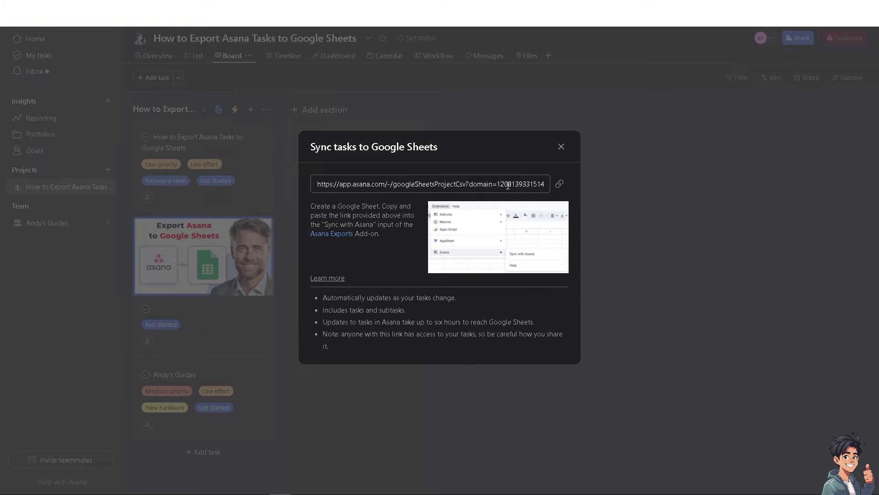
Copy the Google Sheets export link, highlight the six-hour update note, and open the Asana Exports listing
left_click(559, 185)
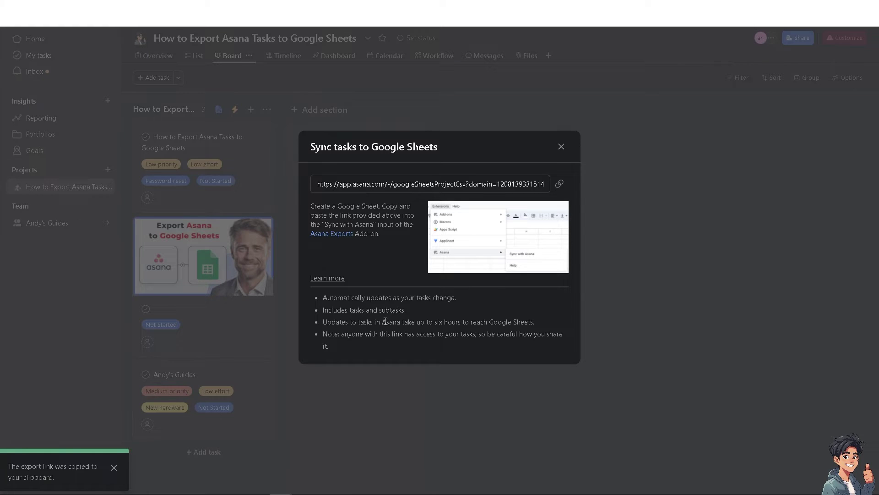
left_click_drag(328, 321, 544, 321)
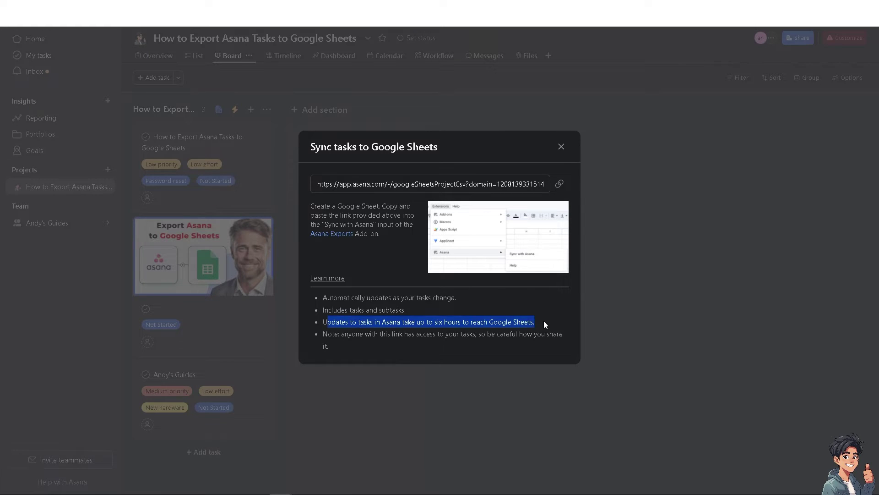
left_click(544, 324)
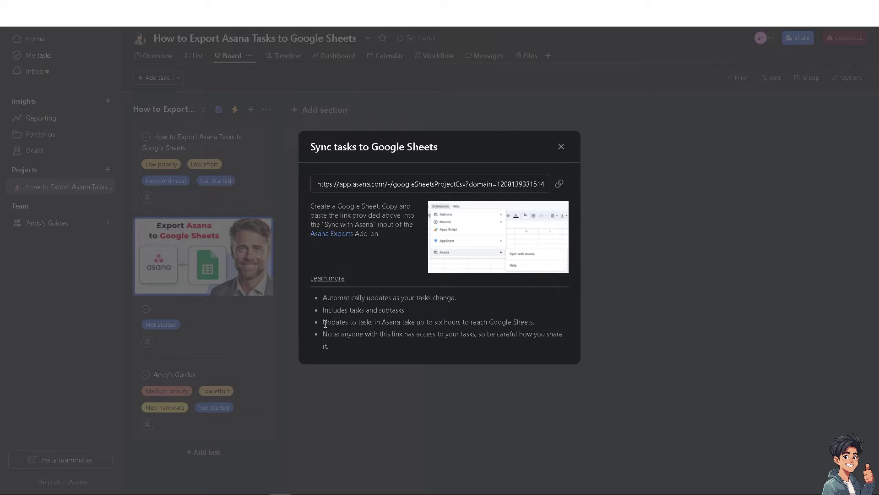
left_click_drag(323, 322, 538, 326)
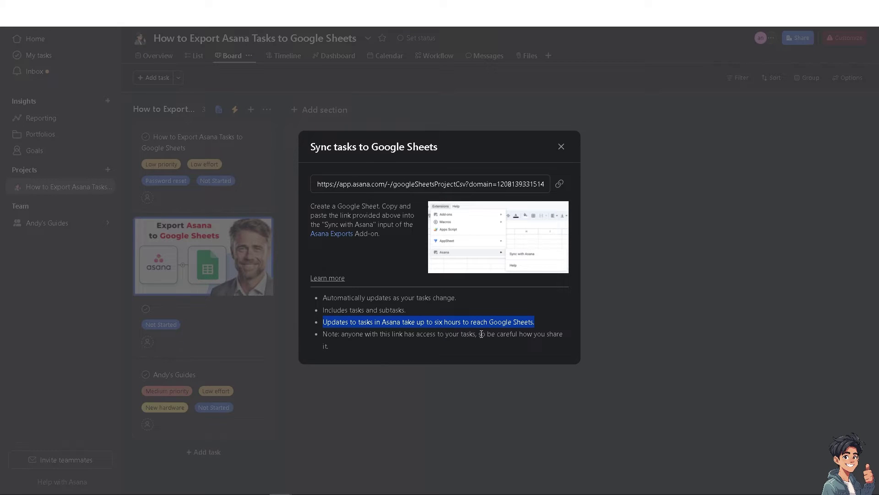
left_click(334, 234)
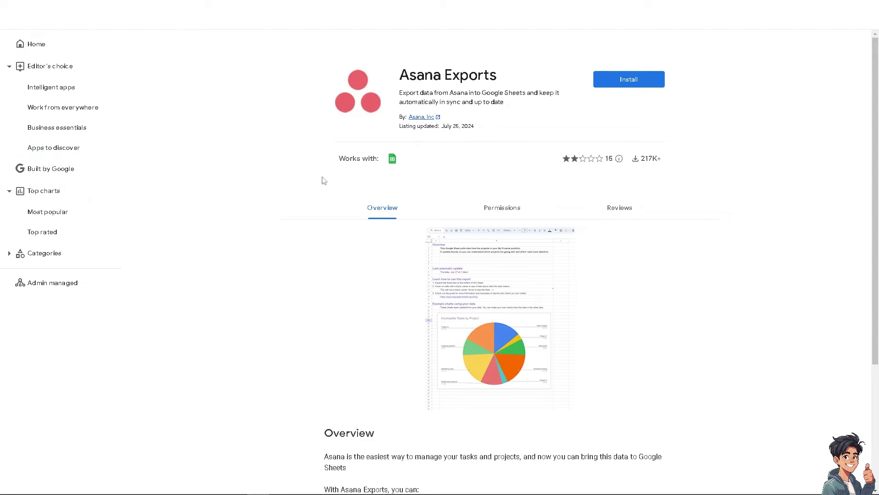
scroll(371, 236, "down", 2)
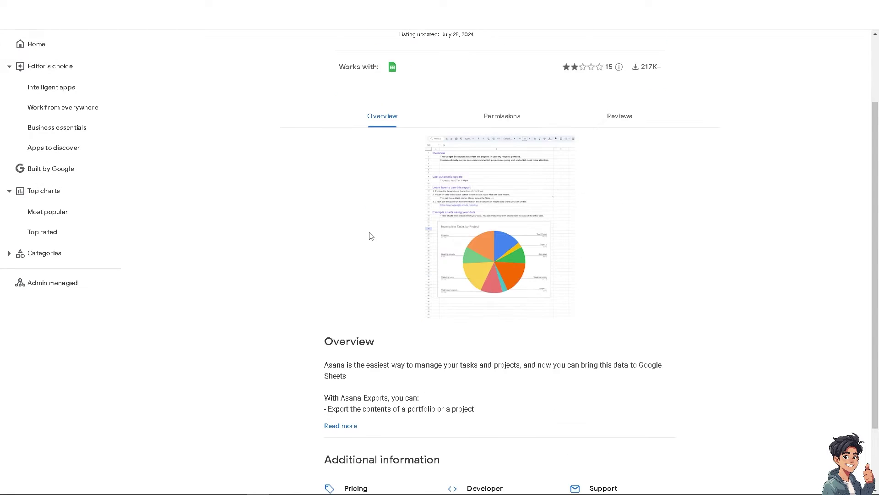
scroll(371, 236, "down", 2)
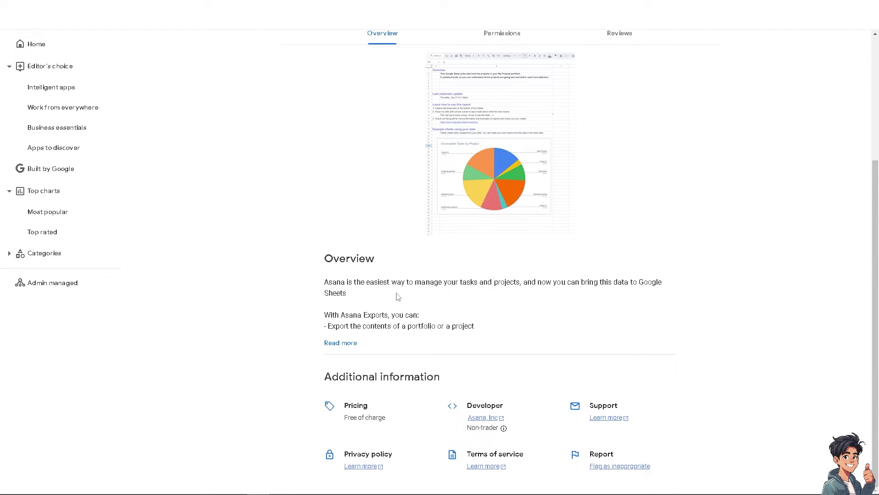
scroll(447, 267, "up", 4)
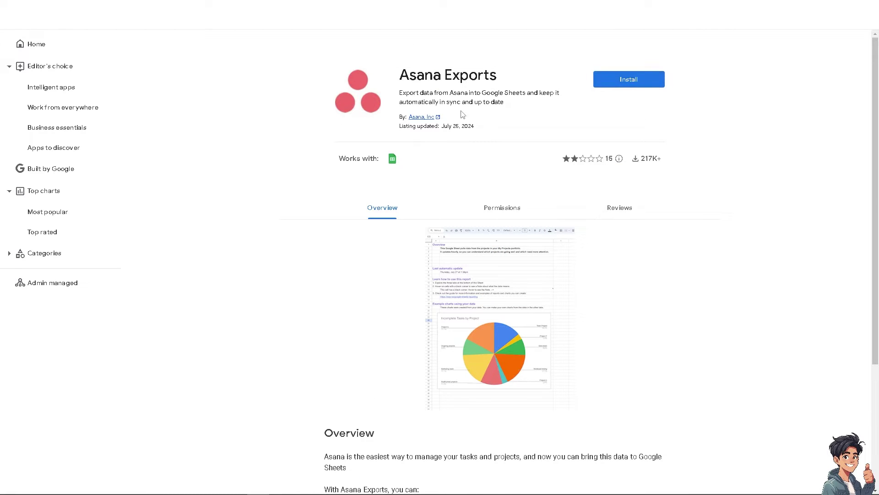
Install Asana Exports, allow it access to the Google account, and dismiss the confirmation
left_click(608, 83)
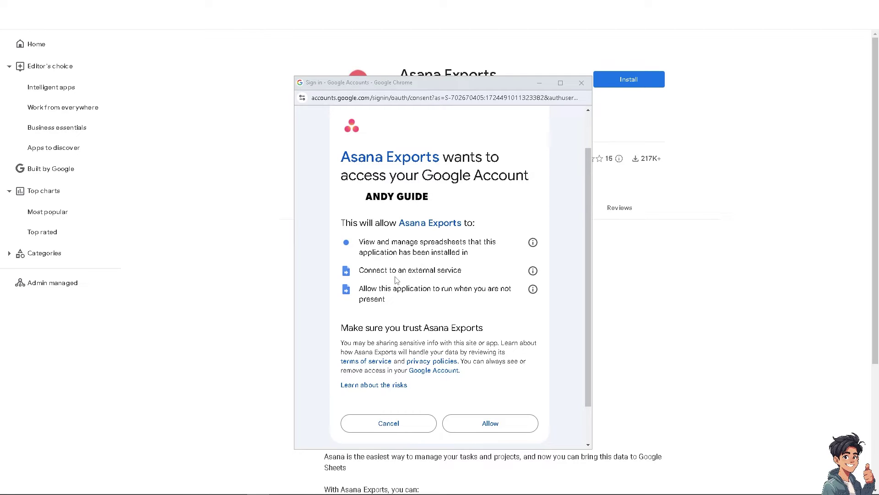
left_click(498, 423)
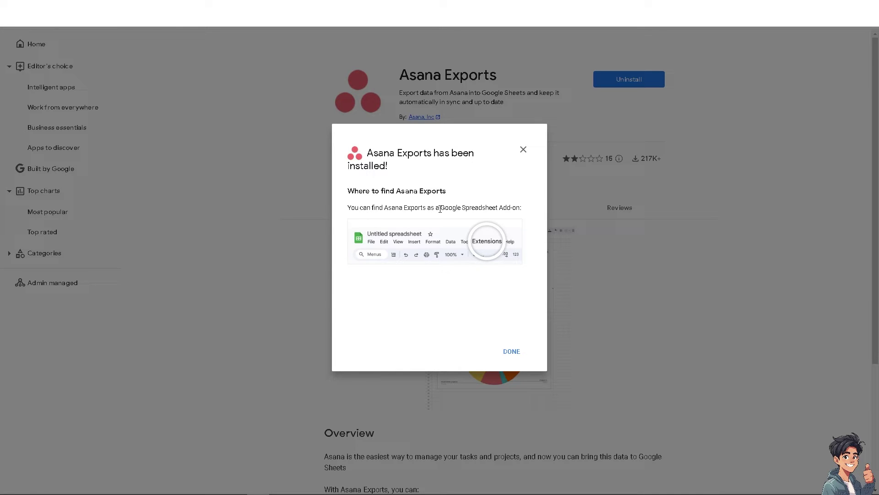
left_click(513, 352)
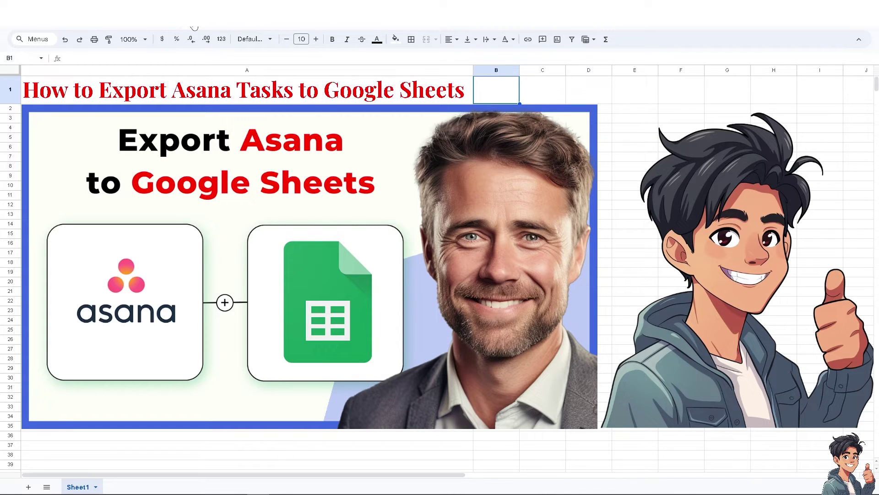
Open the Google Workspace Marketplace from the spreadsheet's Extensions > Add-ons menu
left_click(194, 27)
mouse_move(213, 40)
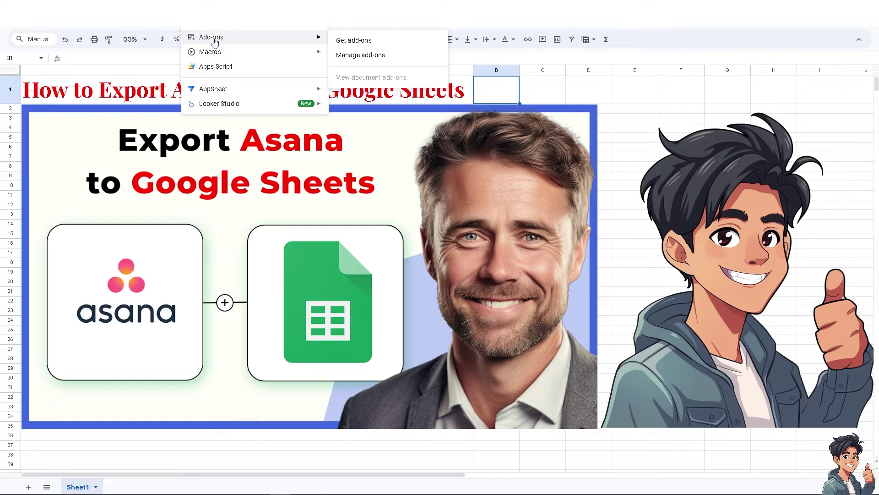
left_click(357, 42)
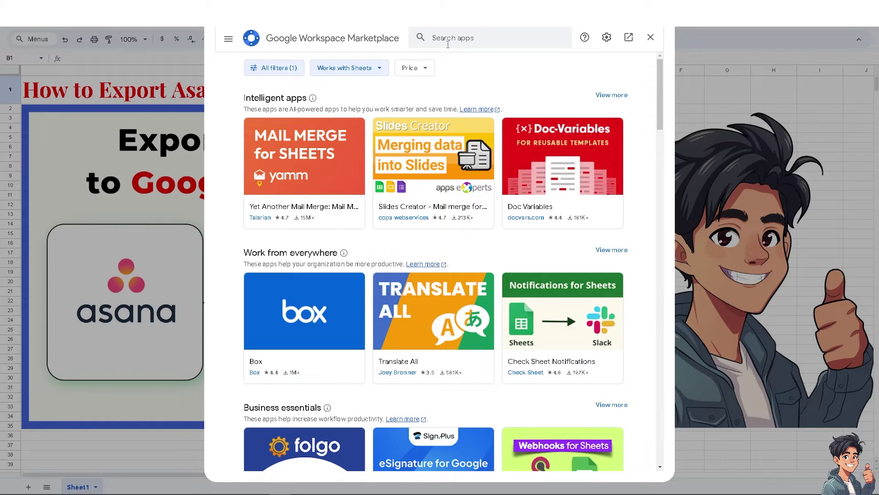
scroll(448, 86, "down", 3)
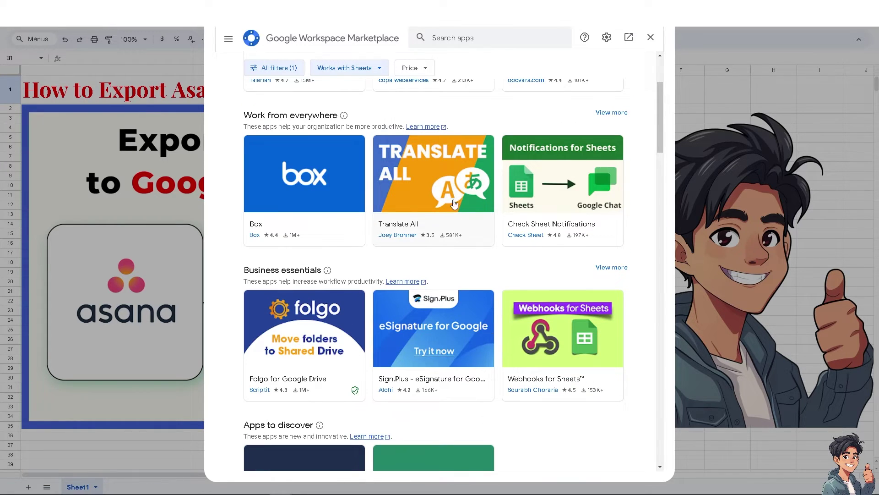
Search the marketplace for 'Asa' and open the Asana app's listing
left_click(449, 38)
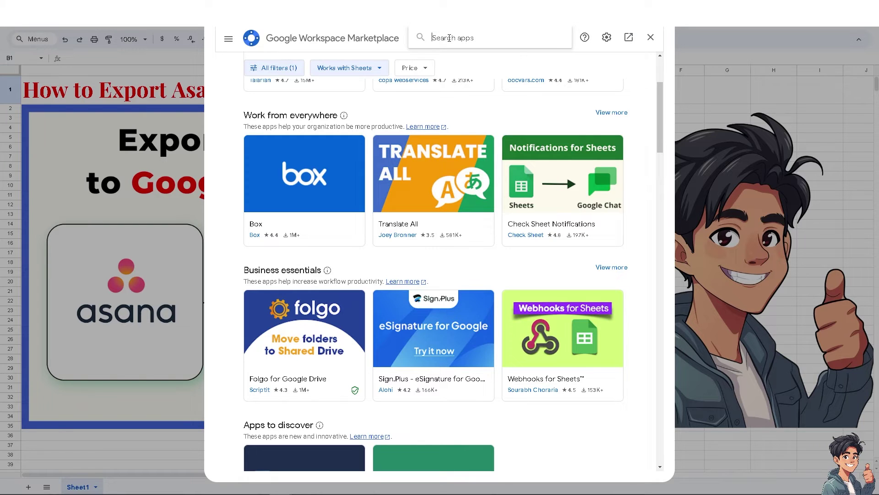
type("Asa")
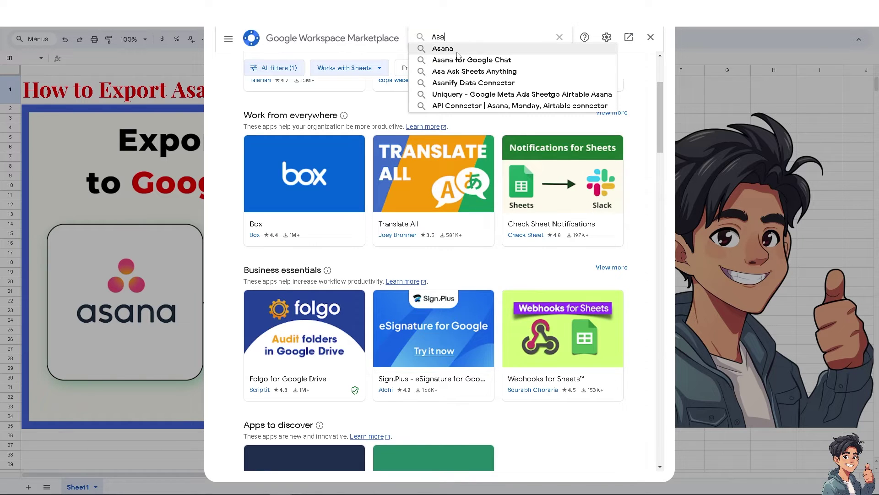
left_click(456, 52)
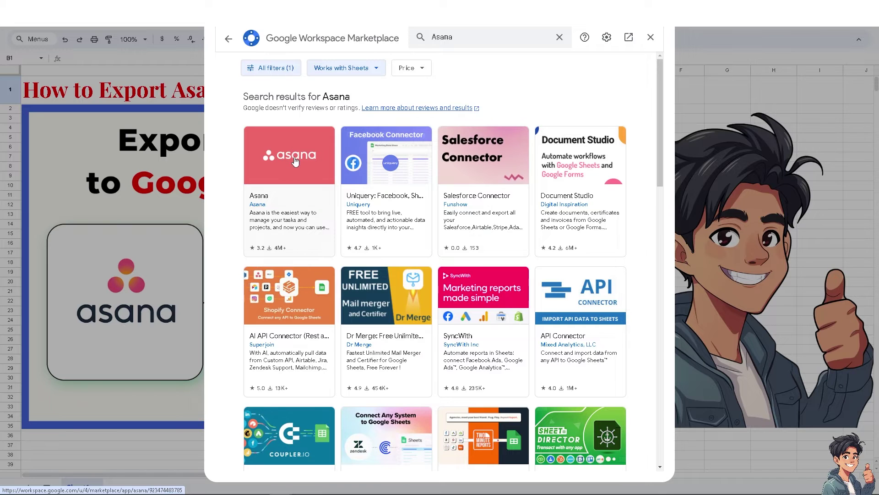
left_click(294, 157)
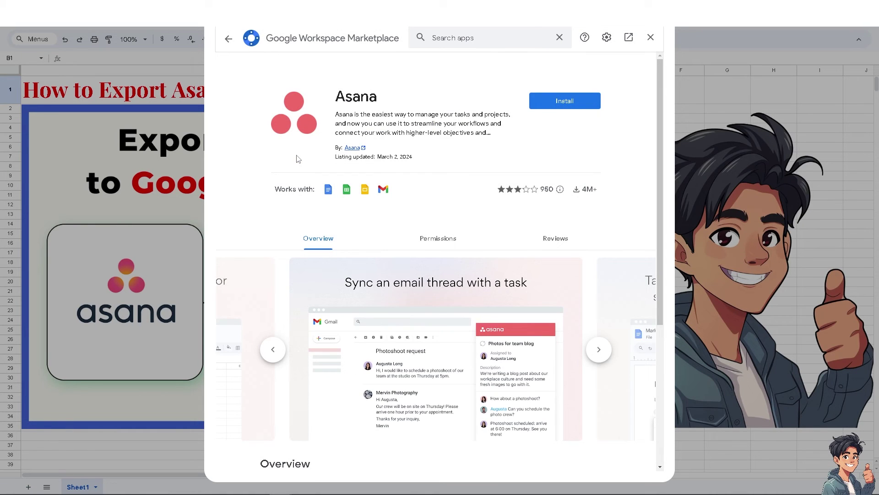
Attempt to install the Asana add-on and close the Bad Request error window
left_click(540, 103)
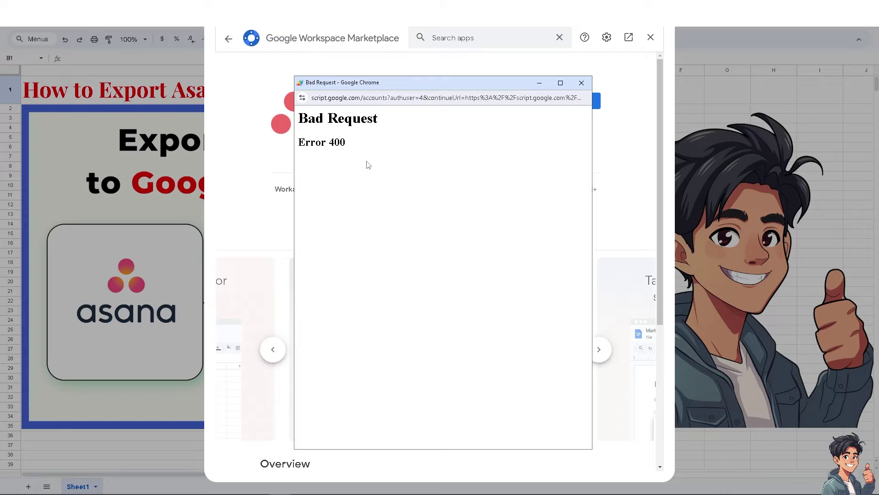
left_click(582, 85)
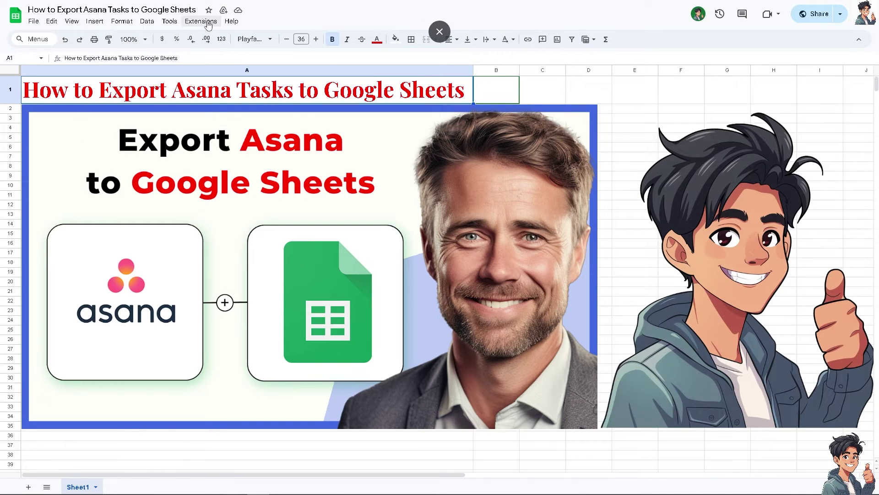
Uninstall the Video Converter add-on through Manage add-ons, then close the manager
left_click(207, 24)
mouse_move(217, 42)
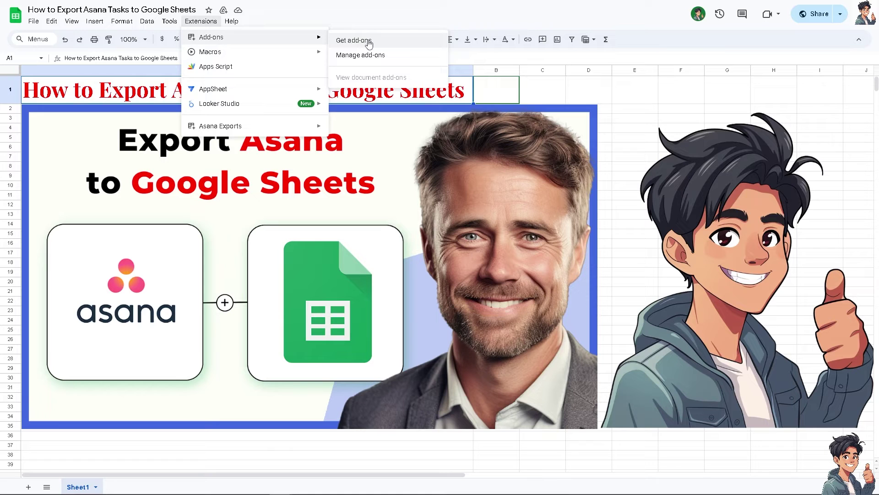
left_click(366, 54)
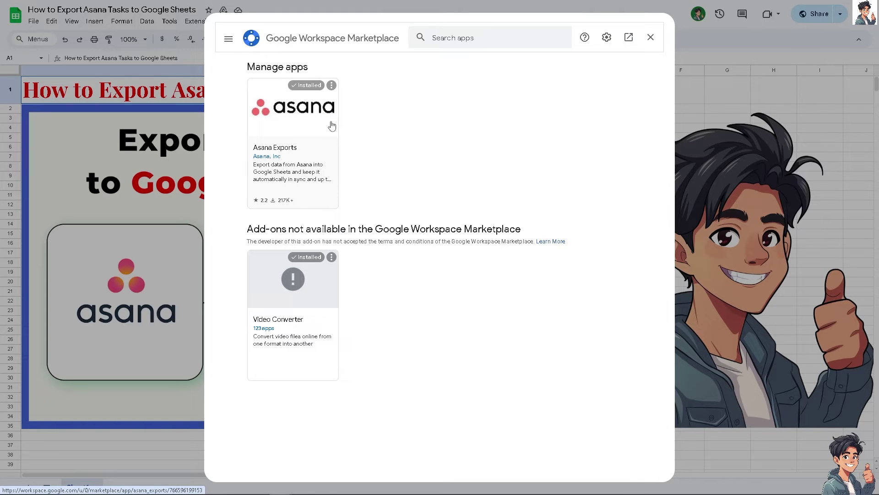
left_click(332, 257)
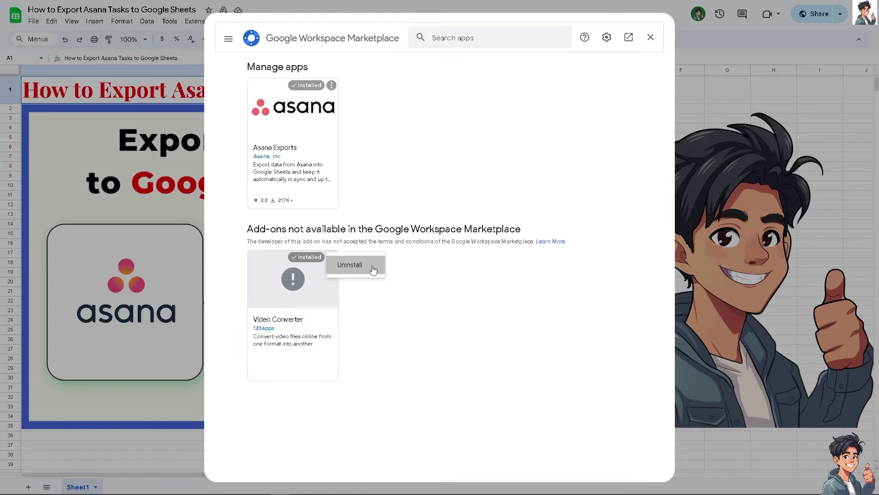
left_click(373, 270)
left_click(490, 320)
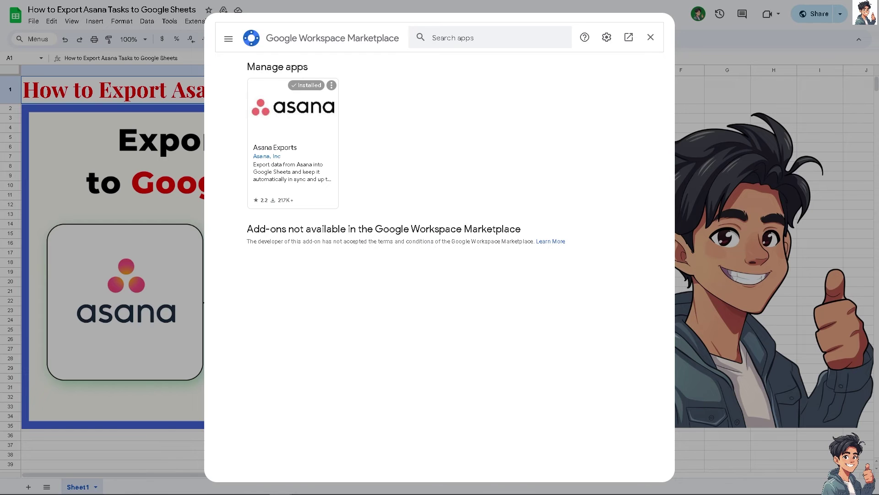
left_click(651, 37)
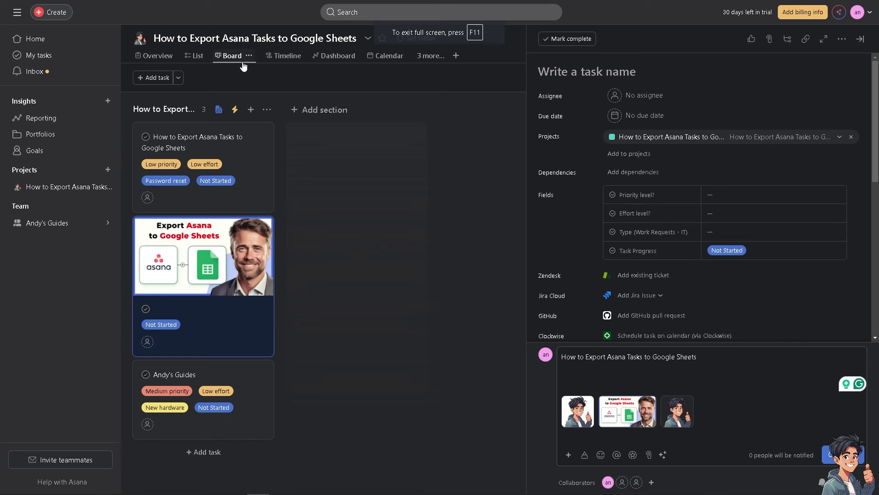
Reopen Export/Print > Sync to Google Sheets and copy the project's export link
left_click(368, 38)
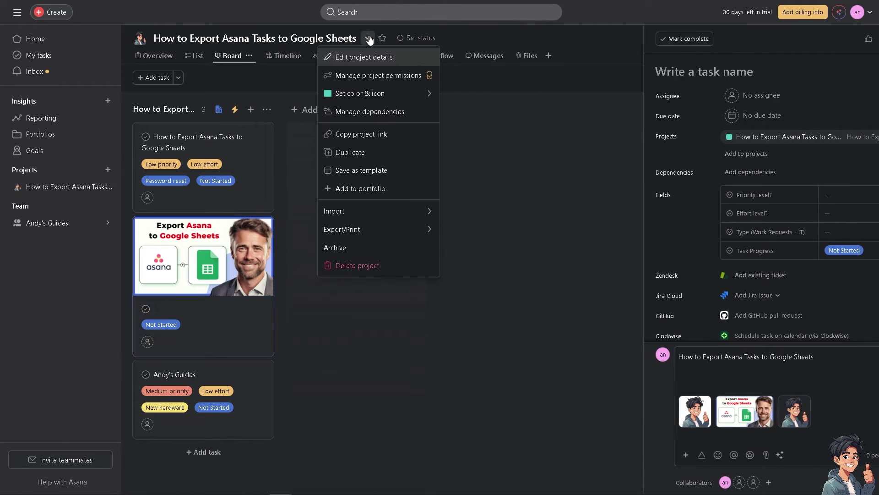
mouse_move(378, 214)
mouse_move(385, 234)
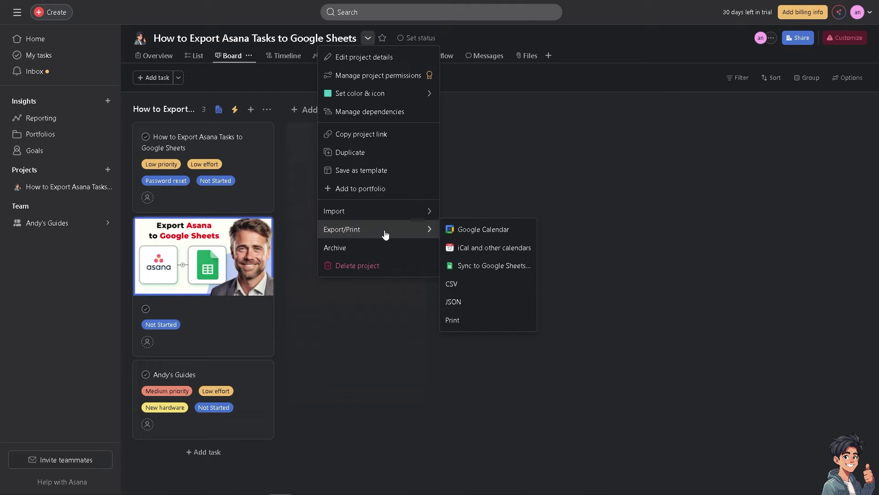
left_click(467, 266)
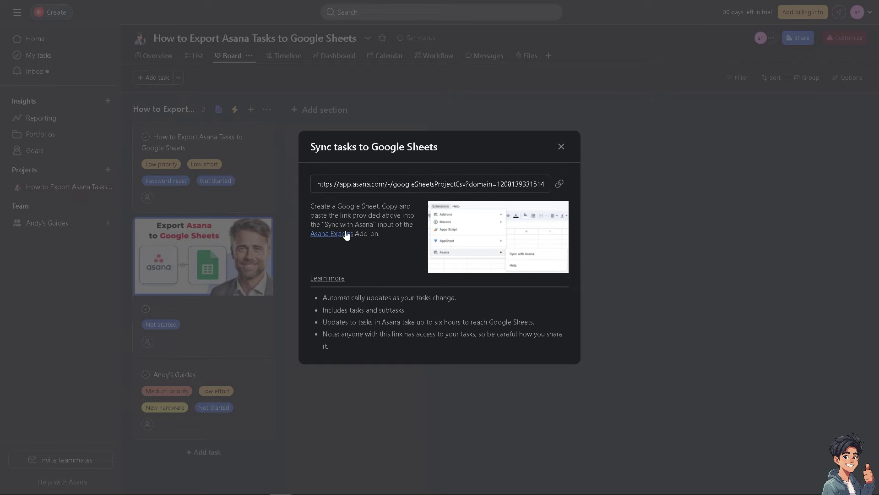
left_click(560, 185)
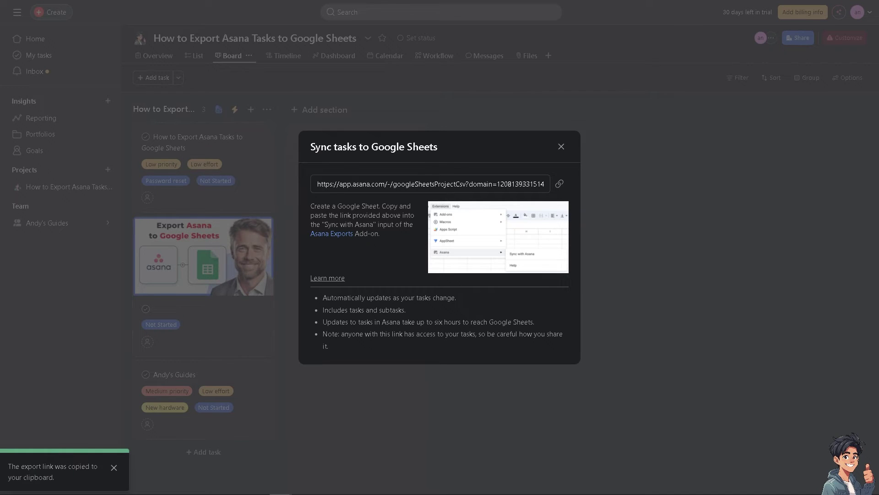
key("F11")
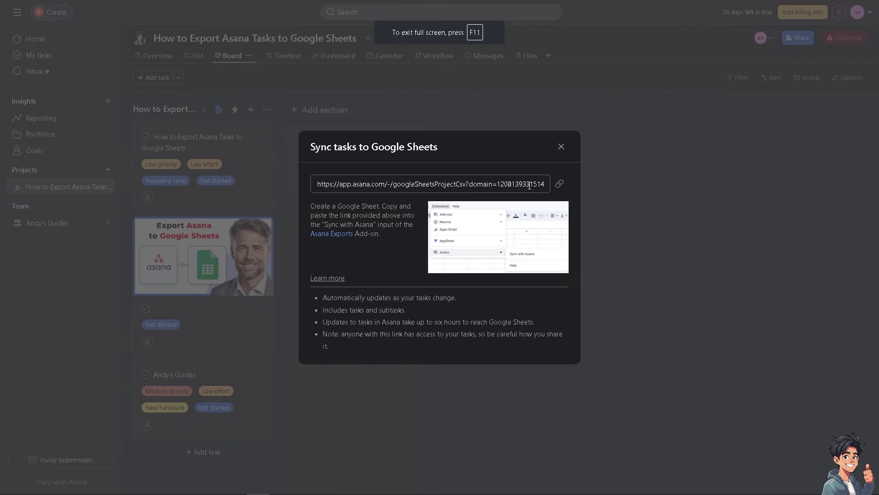
left_click(560, 184)
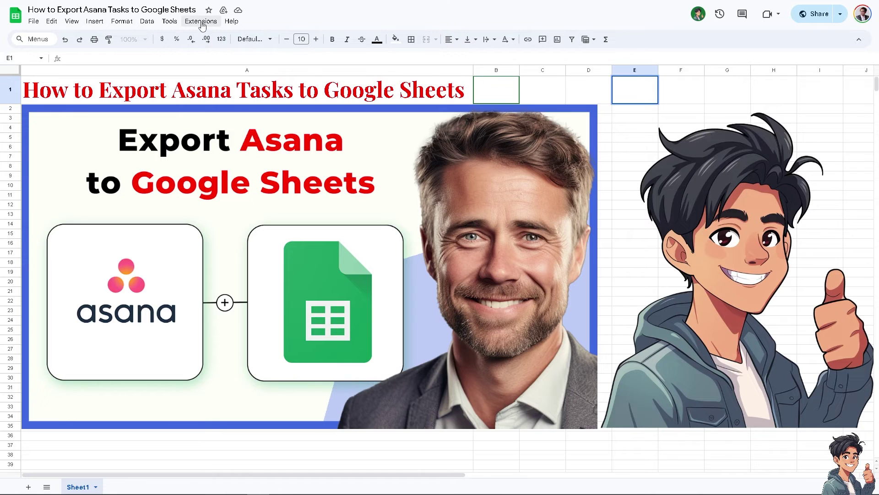
Run Asana Exports' Sync with Asana, paste the copied export link, and confirm
left_click(202, 21)
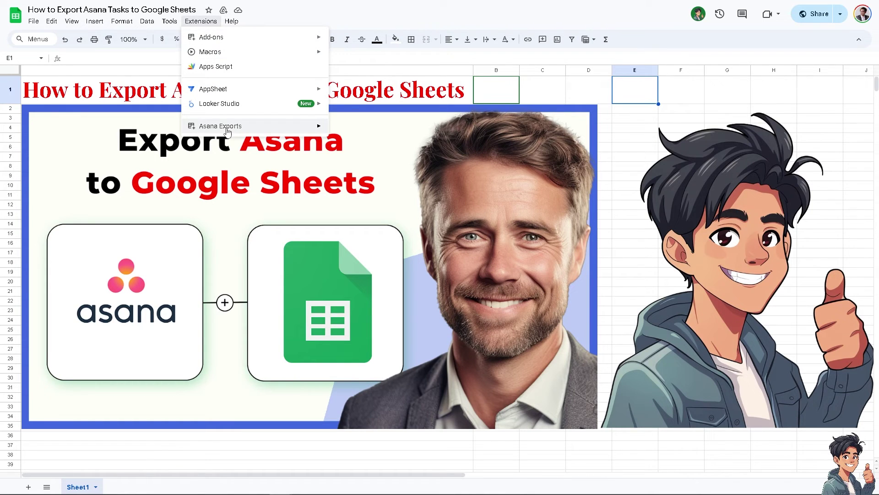
mouse_move(227, 131)
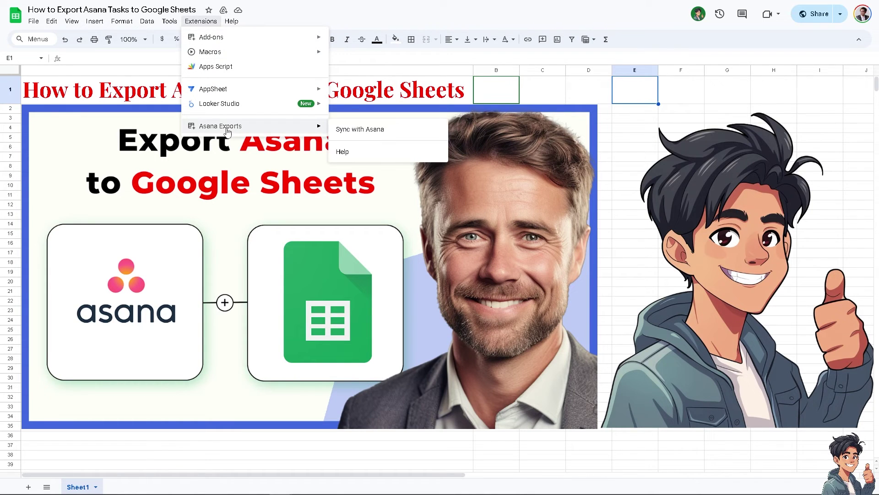
left_click(353, 132)
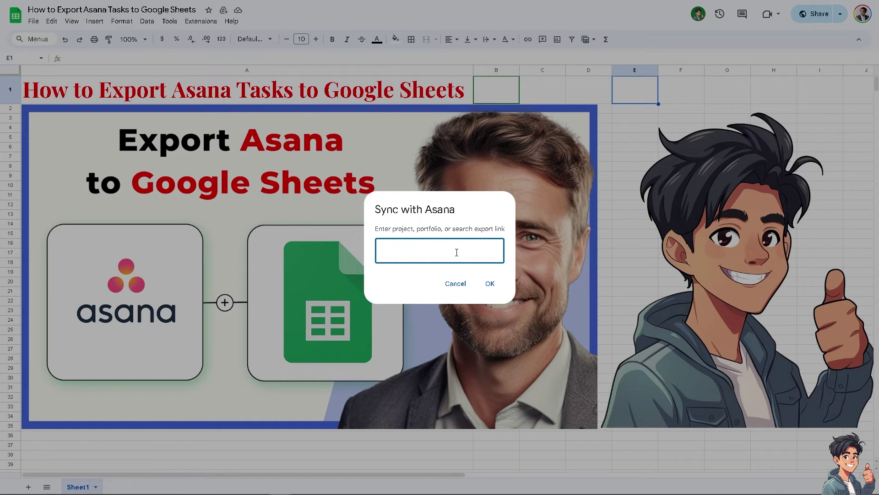
key("ctrl+v")
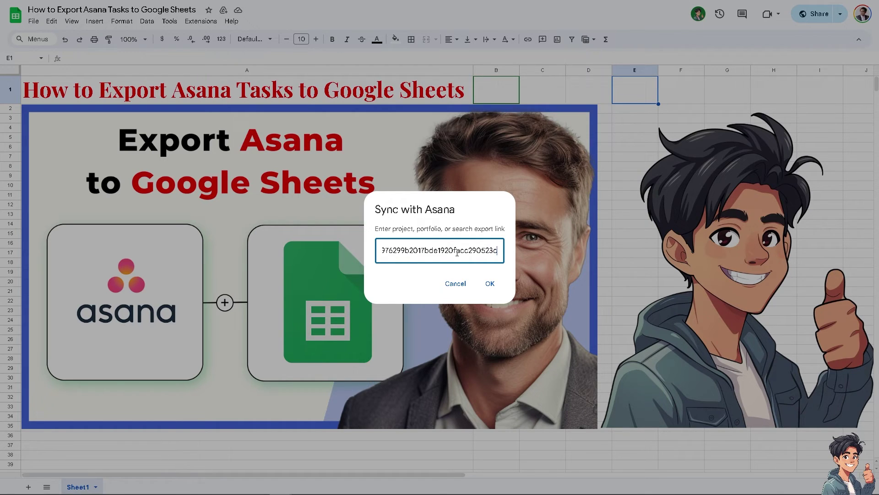
left_click(489, 285)
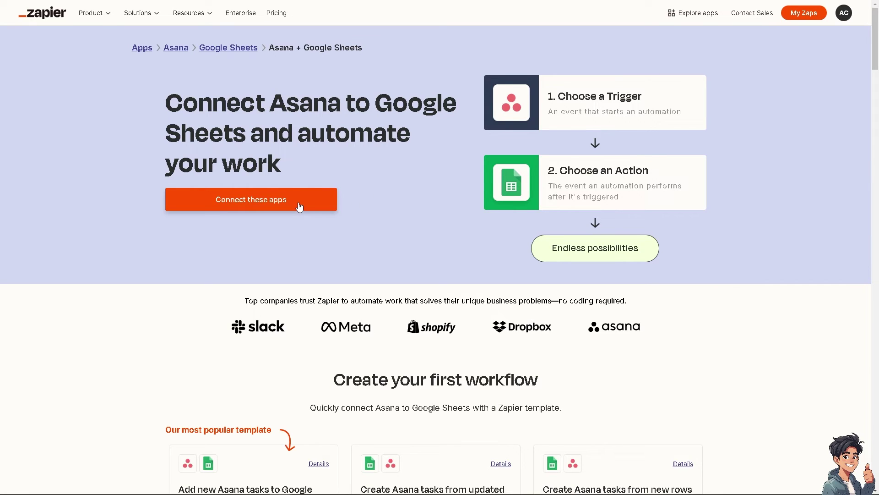
Create the Asana-to-Sheets zap, rename it with the pasted project name, trigger on New Attachment Added to Task
left_click(229, 199)
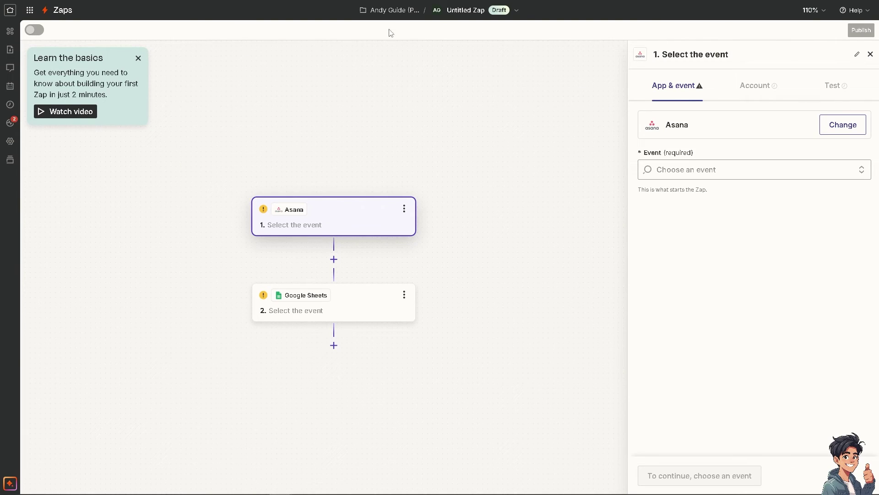
left_click(460, 14)
left_click(468, 35)
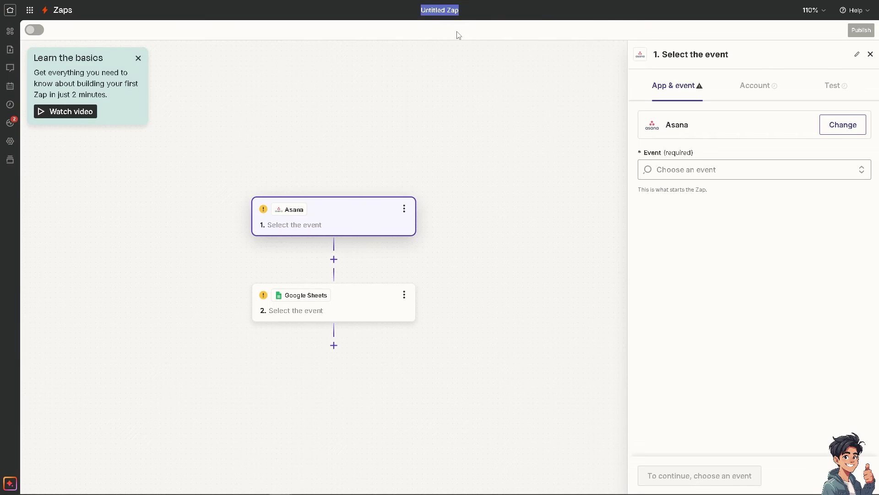
key("ctrl+v")
key("Return")
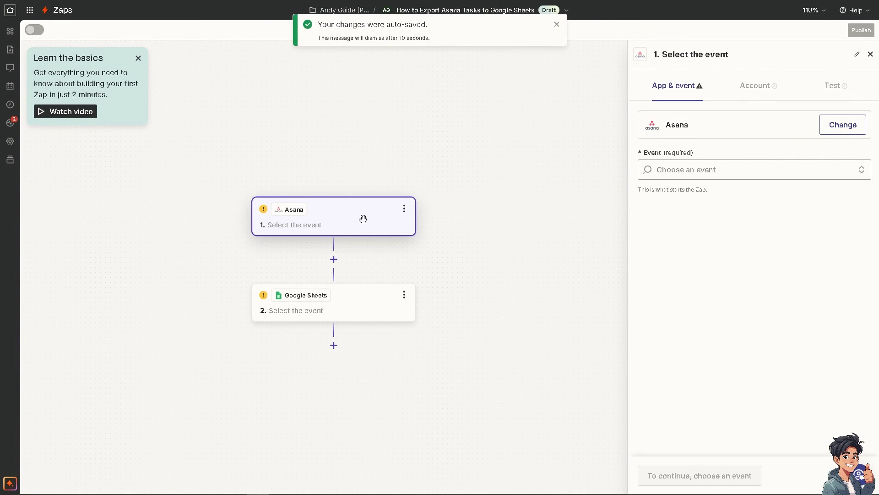
left_click(707, 173)
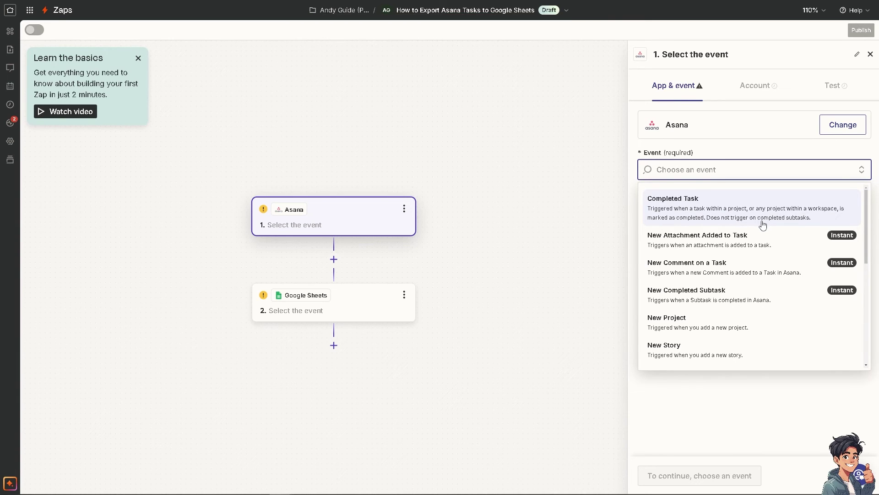
left_click(721, 244)
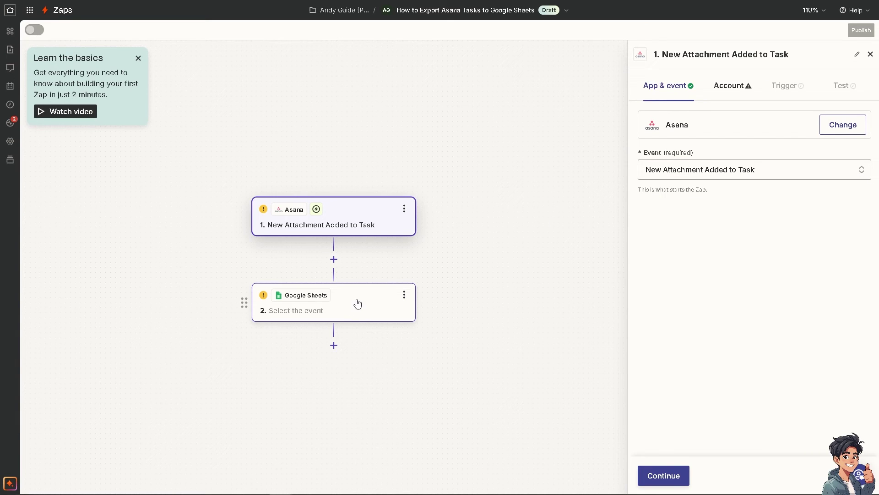
Make the Google Sheets action event Create Worksheet and accept the connected Google account
left_click(393, 305)
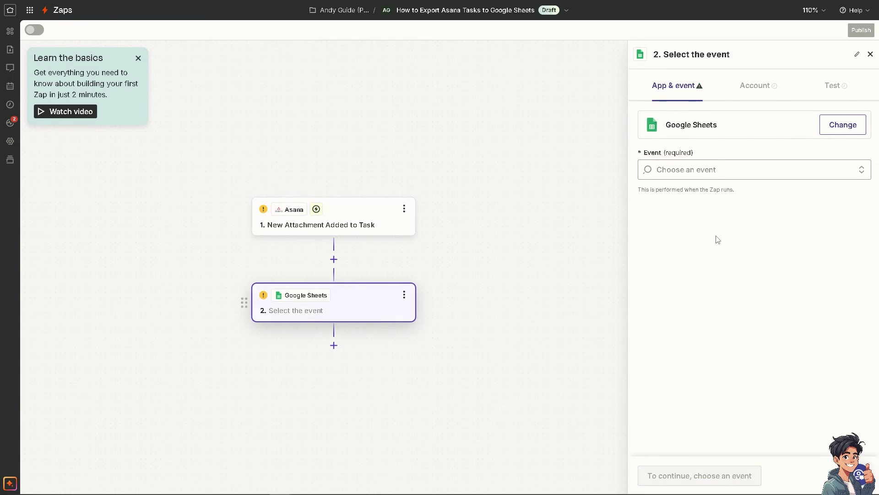
left_click(735, 173)
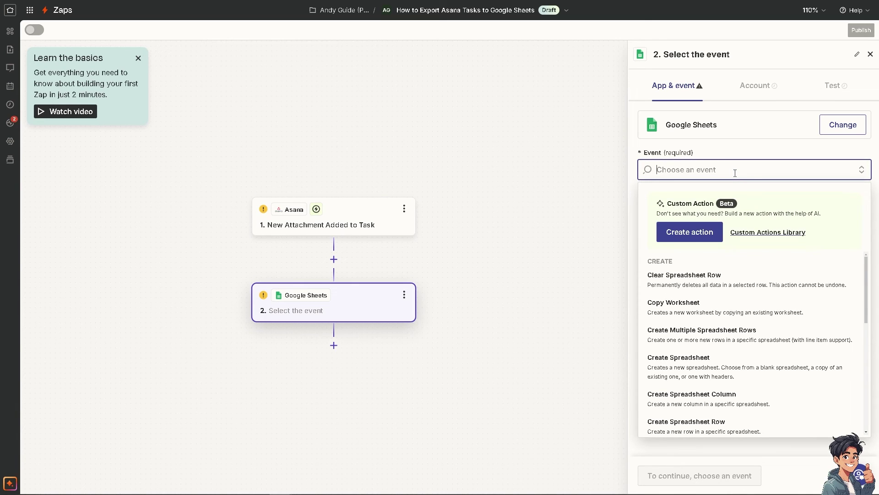
scroll(677, 311, "down", 8)
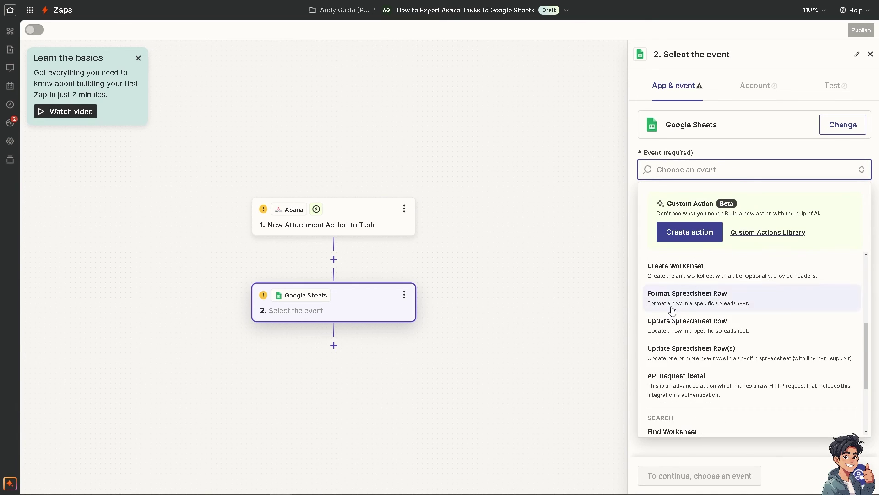
scroll(683, 319, "up", 3)
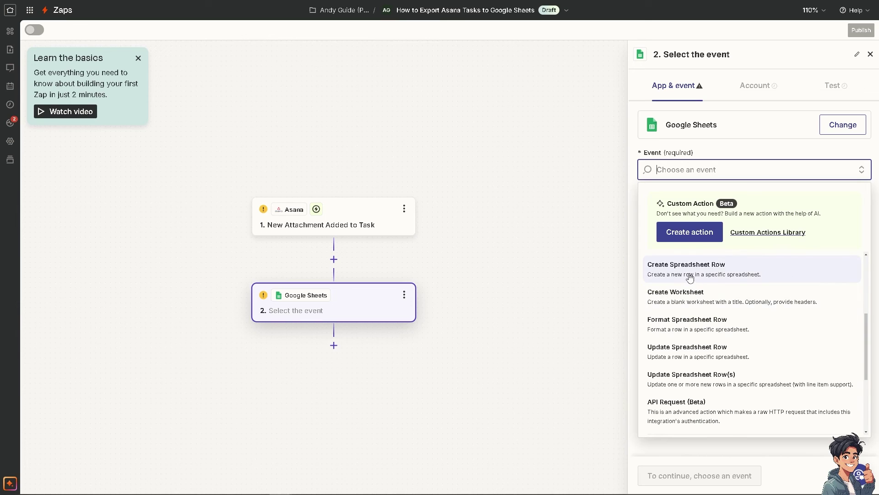
left_click(708, 304)
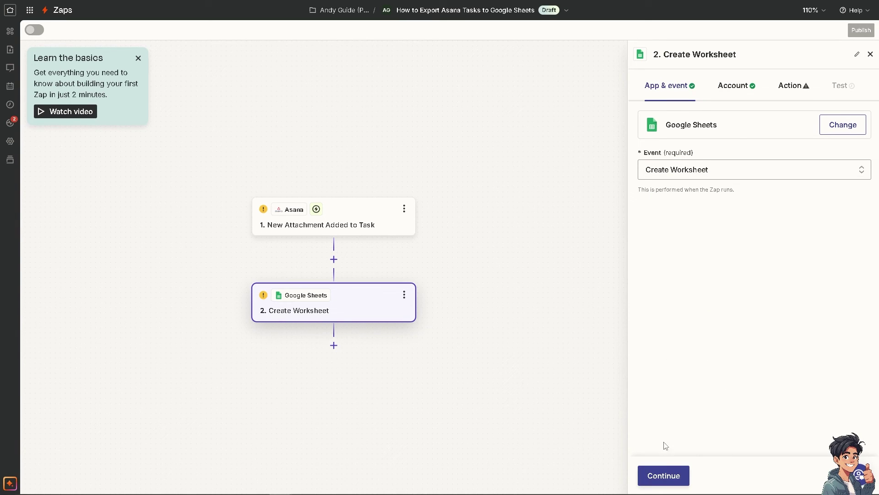
left_click(664, 477)
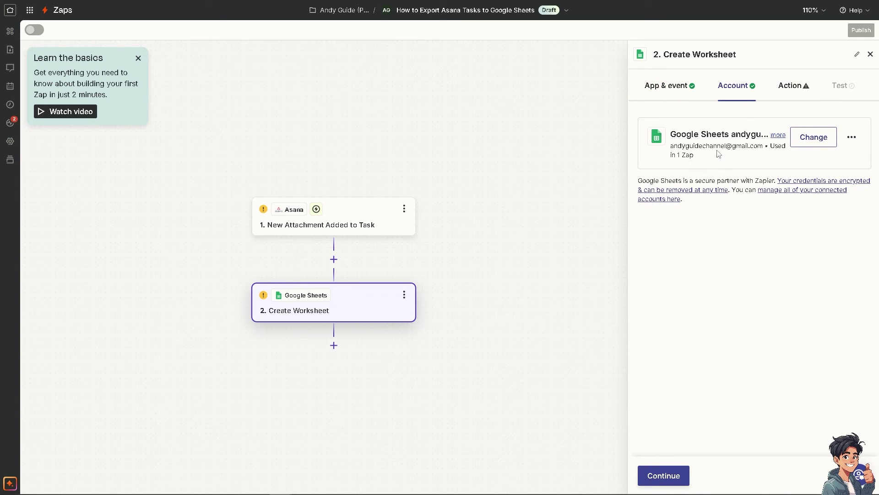
left_click(663, 475)
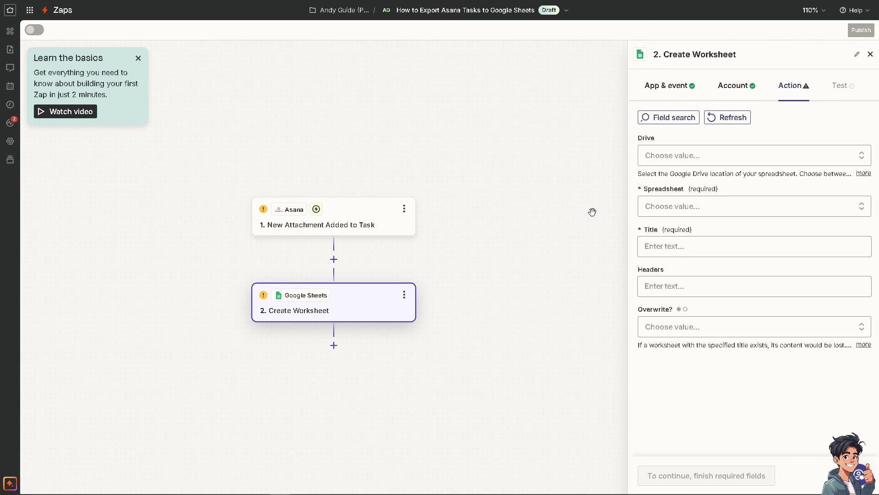
Set the worksheet's Drive to My Google Drive, then return to the Asana trigger step
left_click(700, 159)
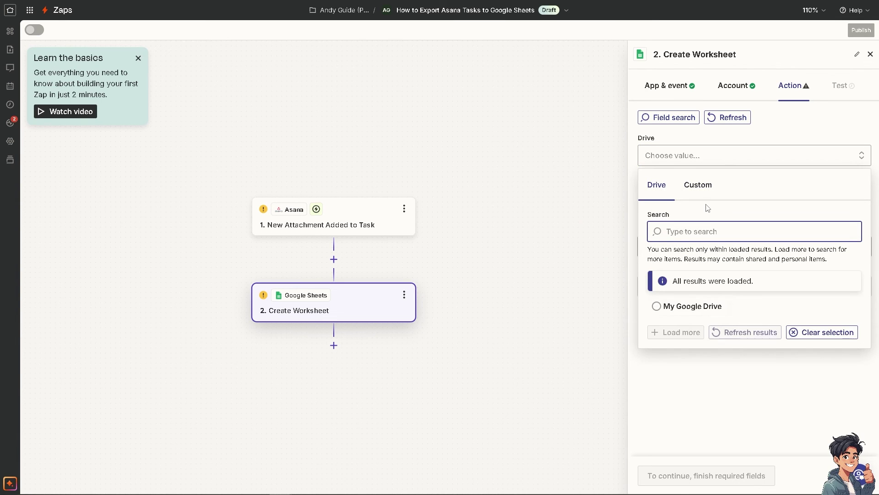
left_click(702, 310)
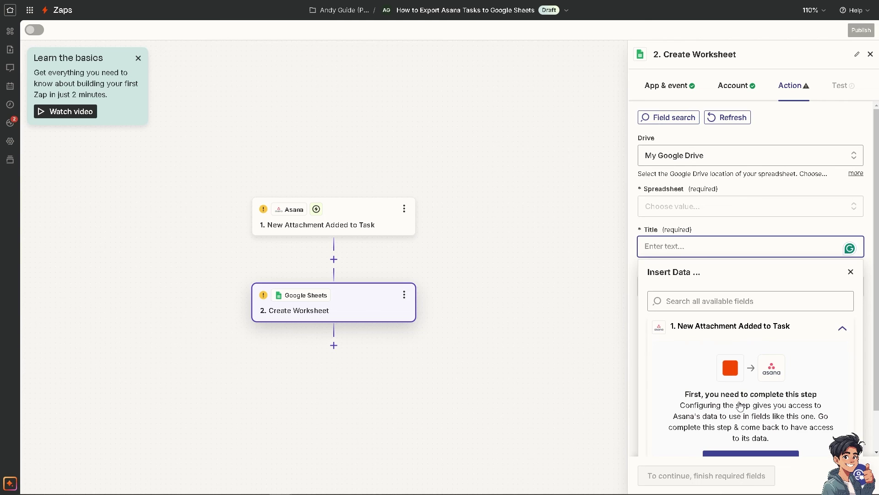
scroll(737, 403, "down", 1)
left_click(741, 418)
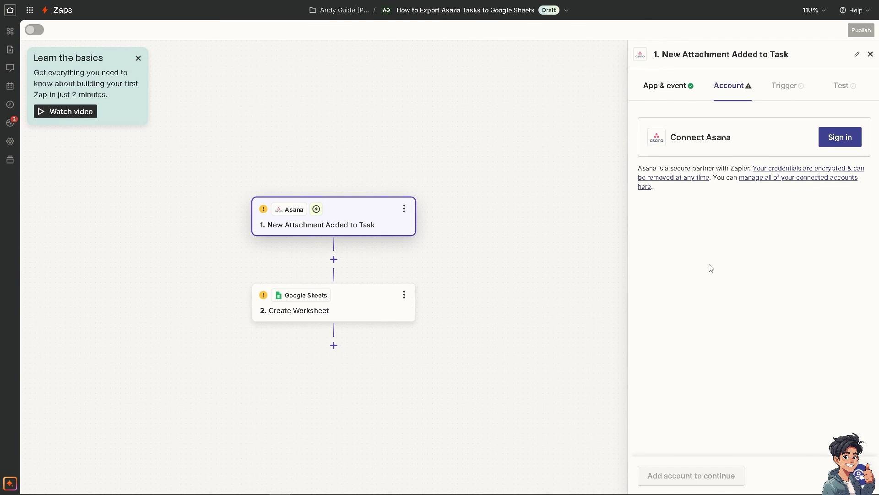
Sign in to Asana and allow Zapier access to the account
left_click(843, 138)
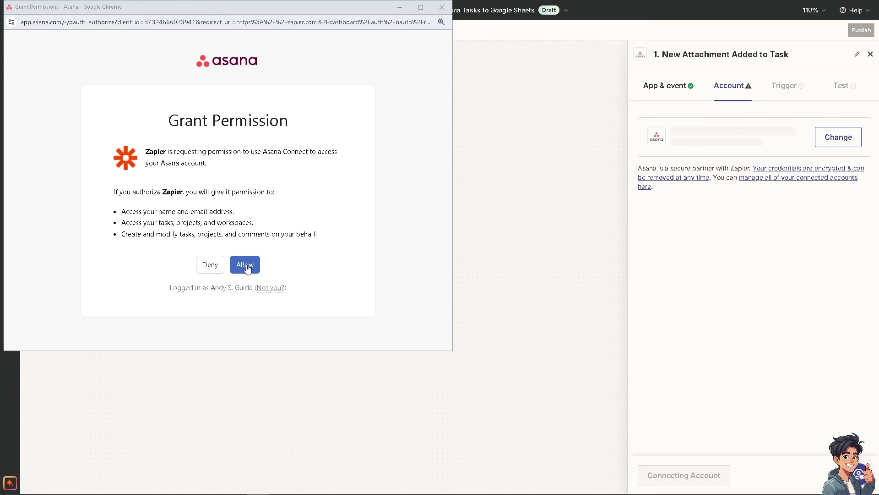
left_click(246, 266)
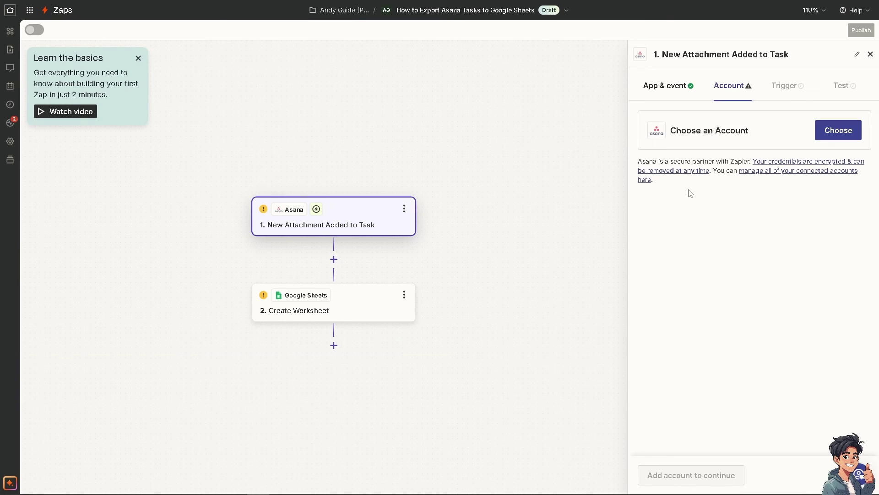
left_click(665, 480)
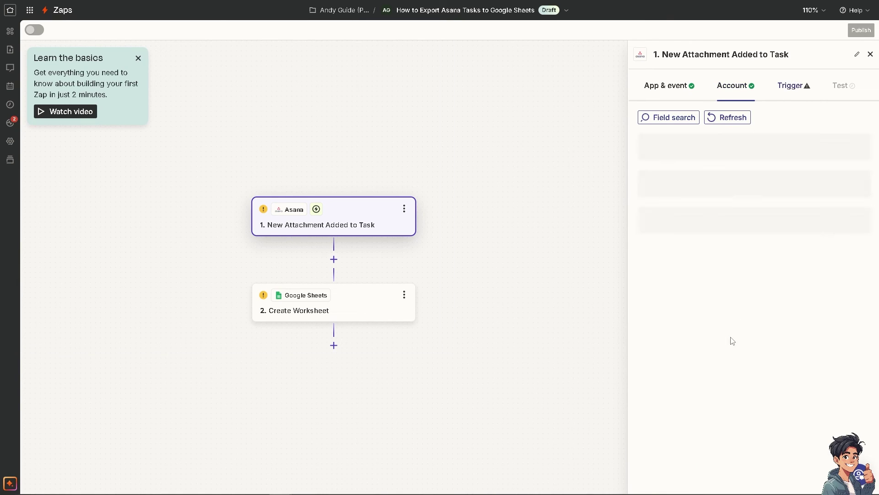
Point the trigger at the How to Export Asana Tasks to Google Sheets project and its workspace
left_click(728, 197)
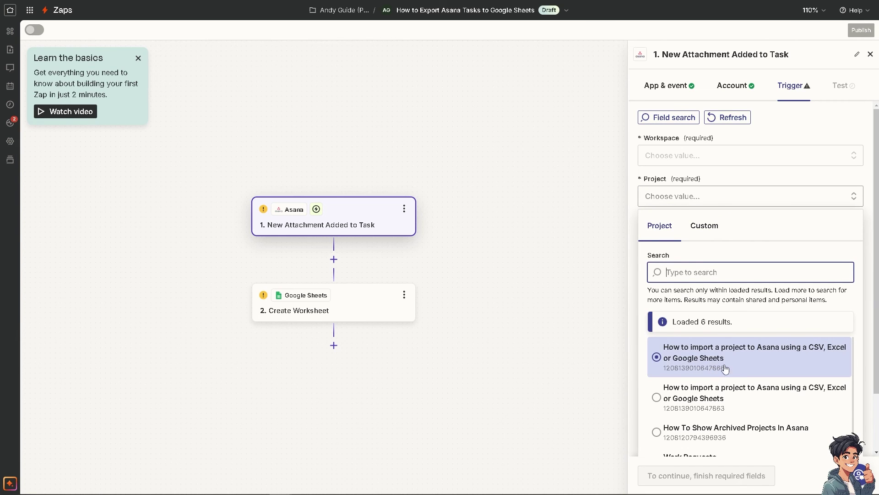
scroll(718, 369, "down", 1)
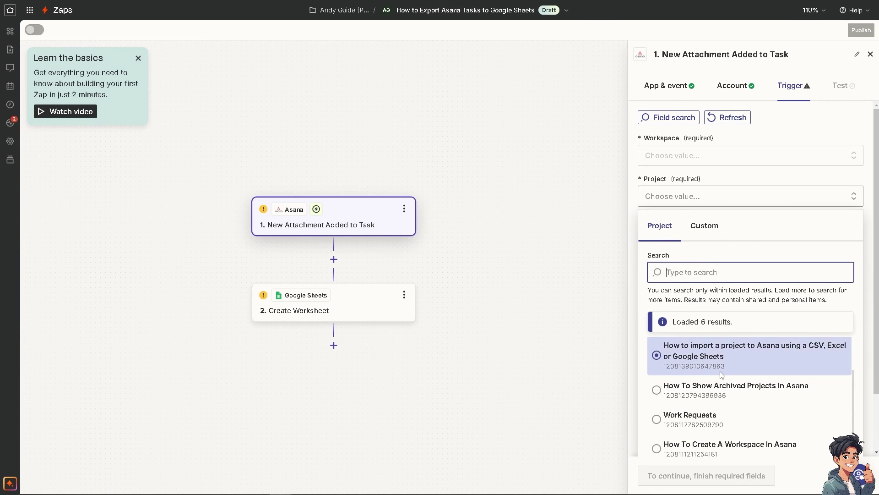
scroll(718, 404, "down", 2)
left_click(708, 406)
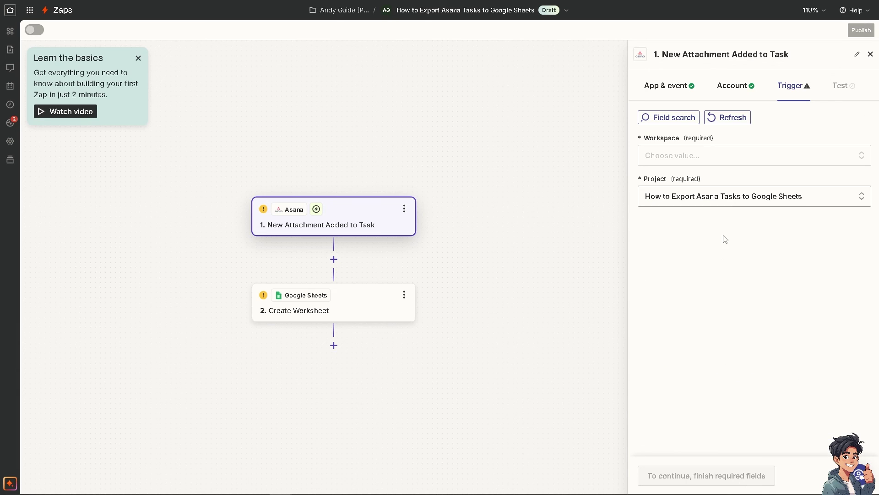
left_click(710, 157)
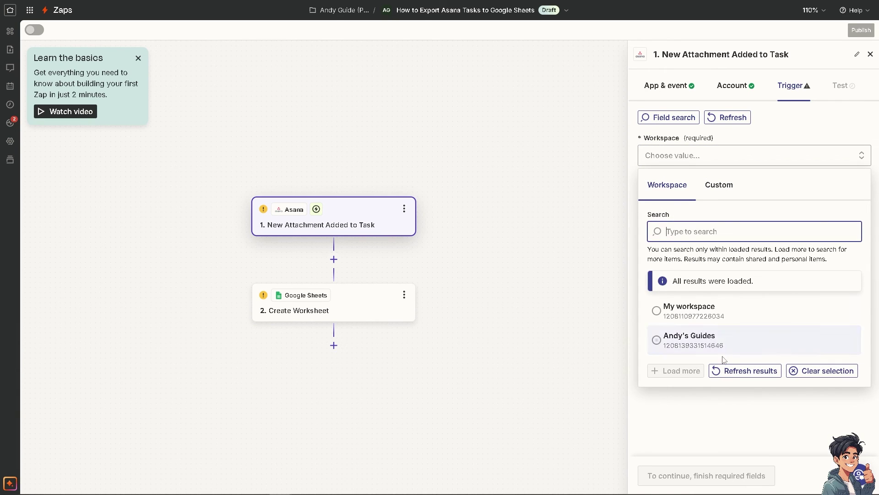
left_click(716, 403)
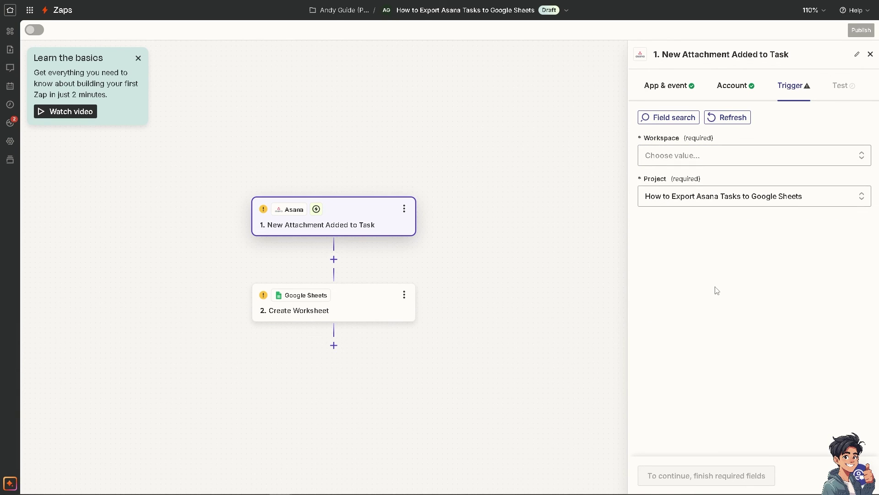
left_click(706, 158)
left_click(687, 343)
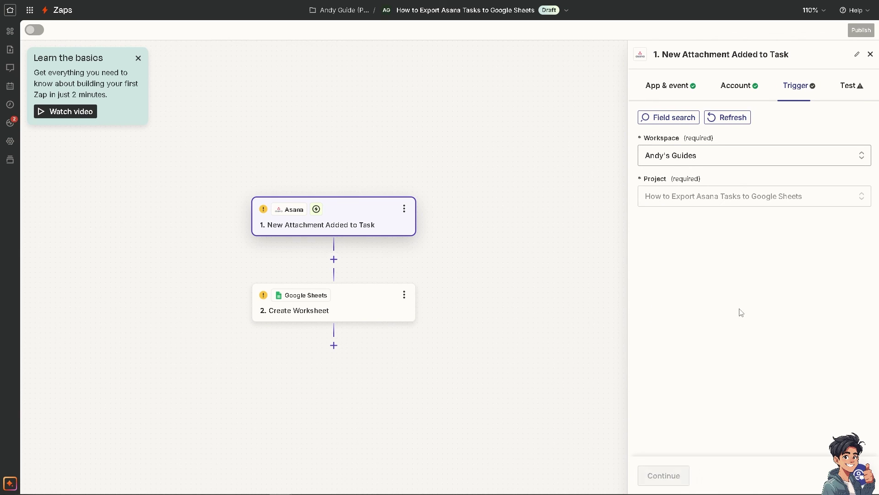
Run the Asana trigger test to fetch a recent attachment record such as Attachment A
left_click(674, 478)
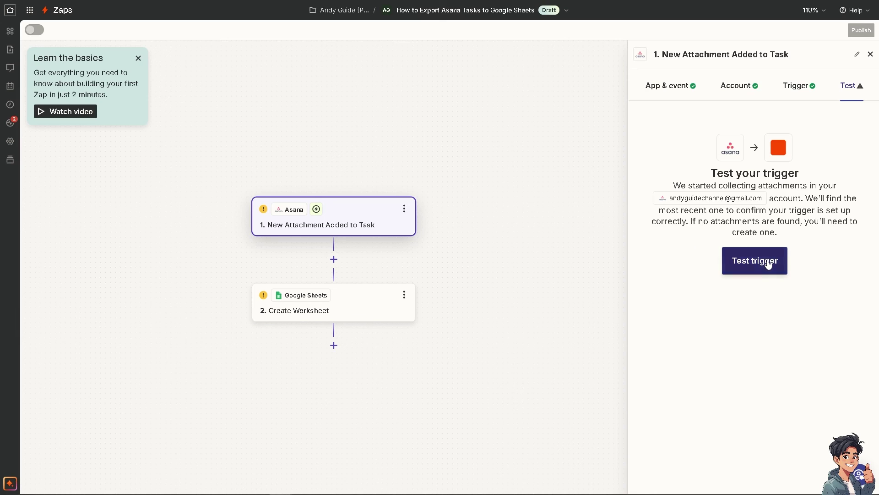
left_click(768, 265)
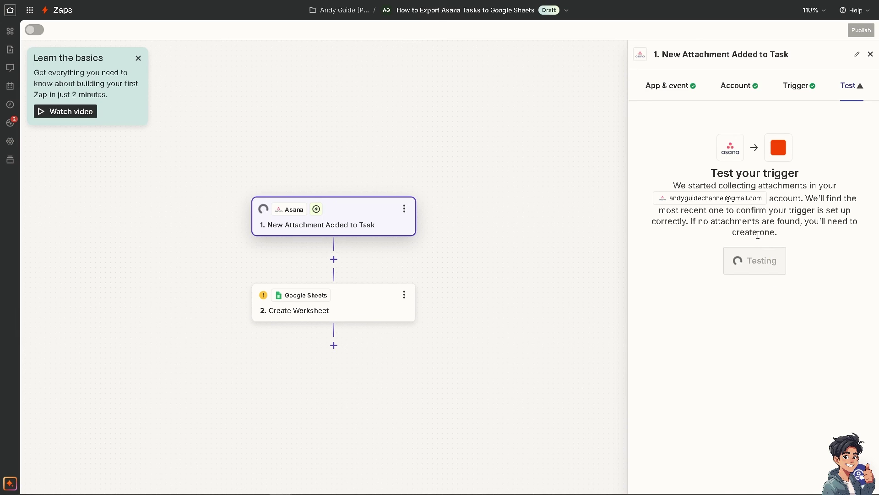